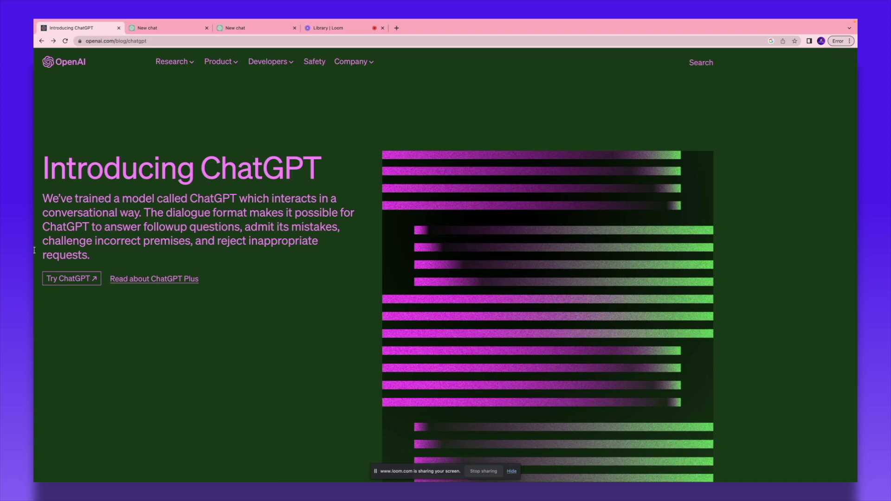
Sign in to ChatGPT with the existing account, choosing Log in instead of sign-up.
click(54, 281)
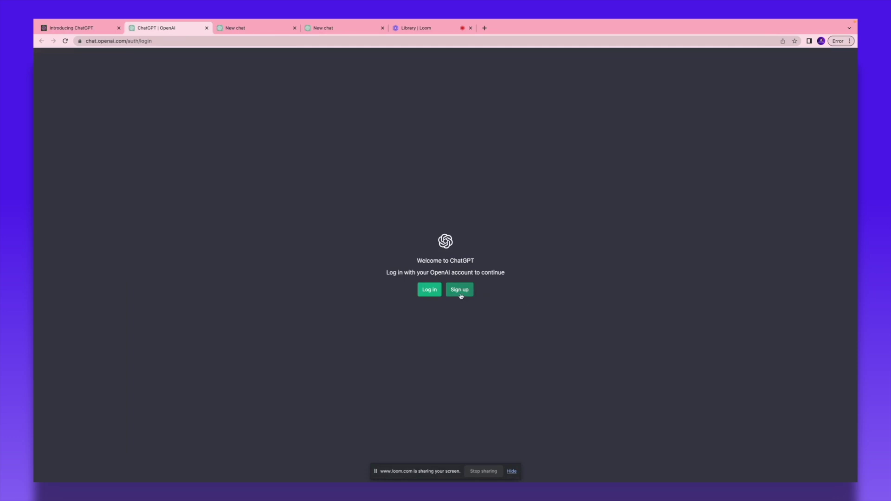
click(460, 290)
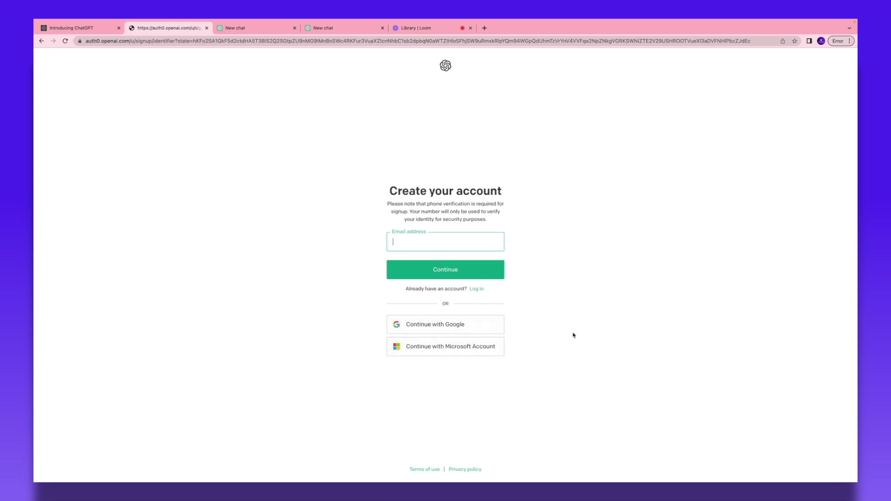
click(476, 289)
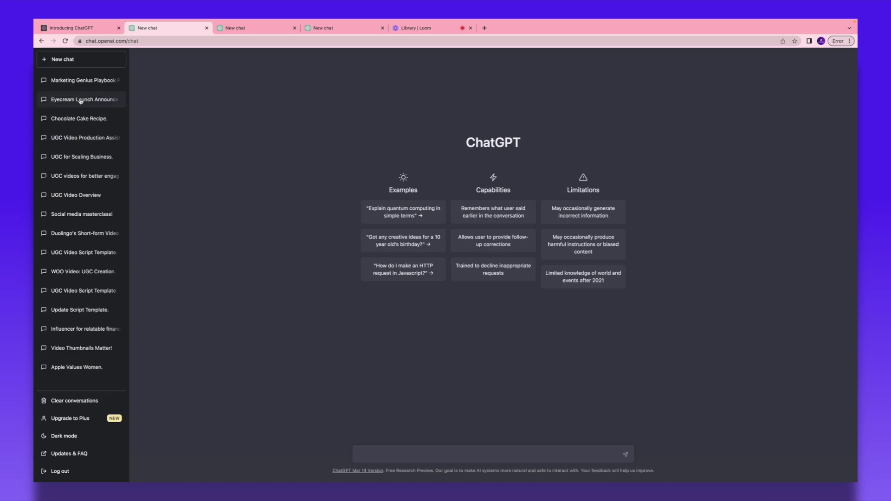
Clear all past conversations and view the Free Plan versus ChatGPT Plus ($20/mo) comparison.
click(82, 117)
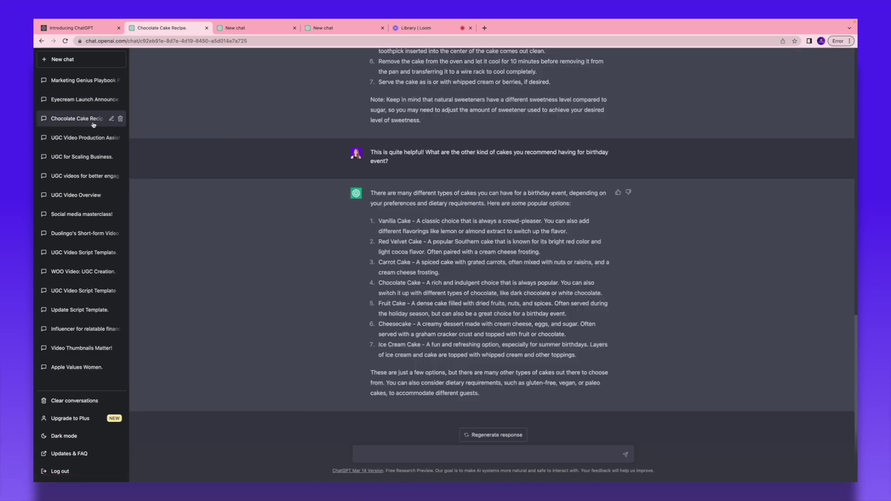
click(55, 401)
click(55, 401)
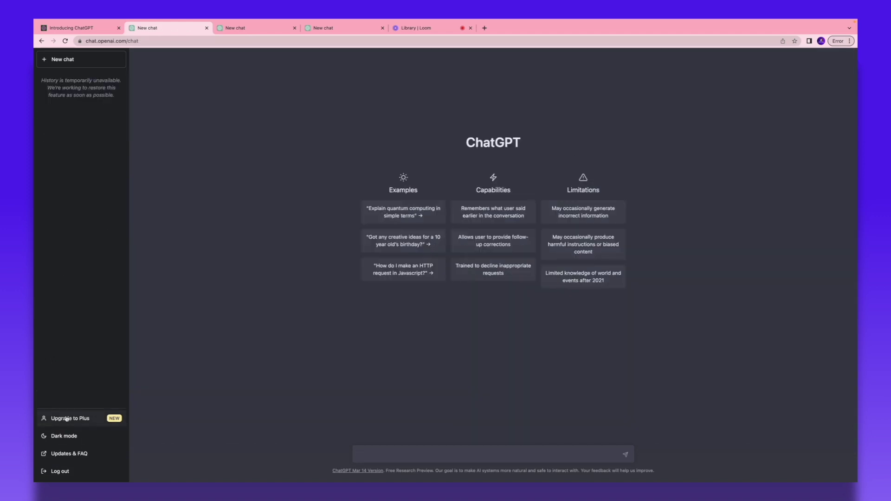
click(67, 419)
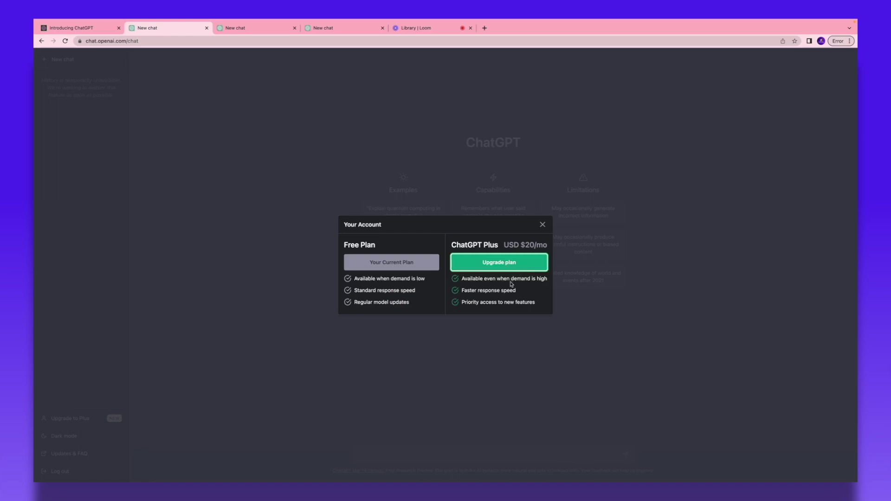
Close the plans dialog, try the light theme, return to dark, and open the Help Center.
click(543, 224)
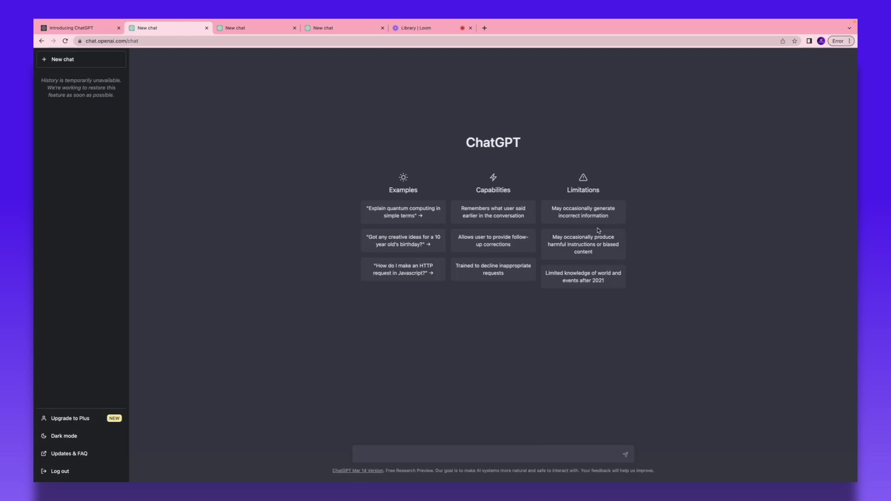
click(50, 438)
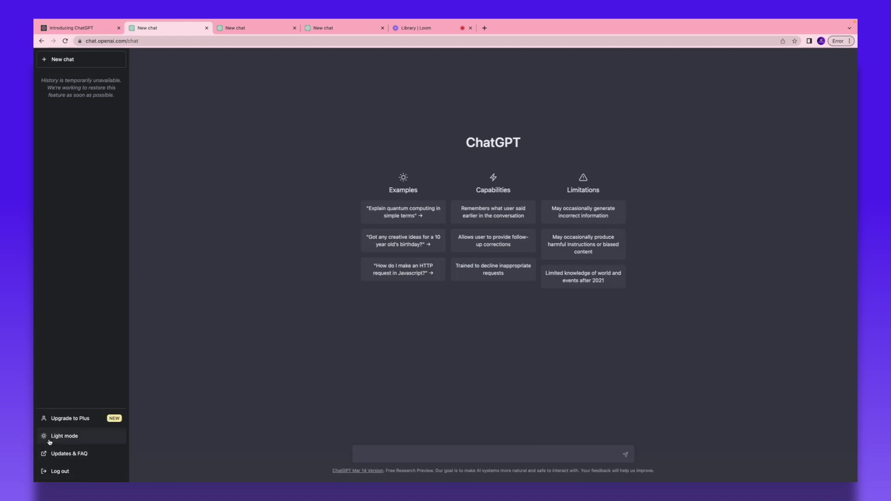
click(52, 440)
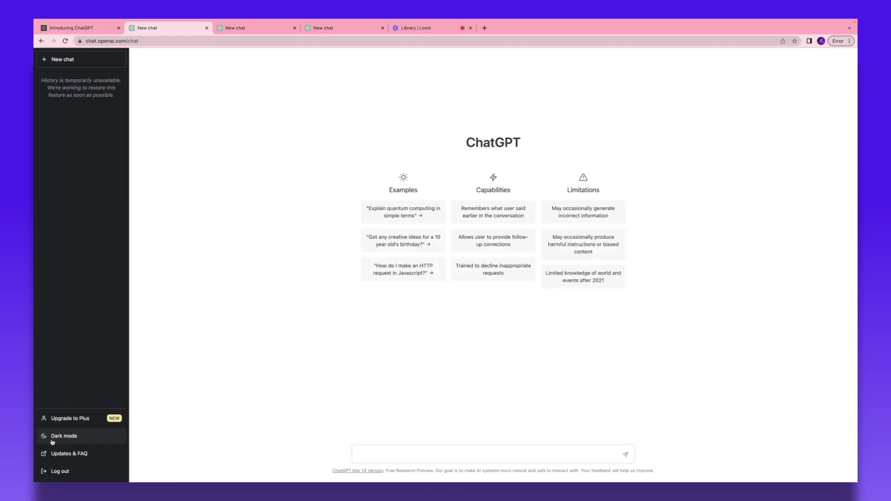
click(52, 441)
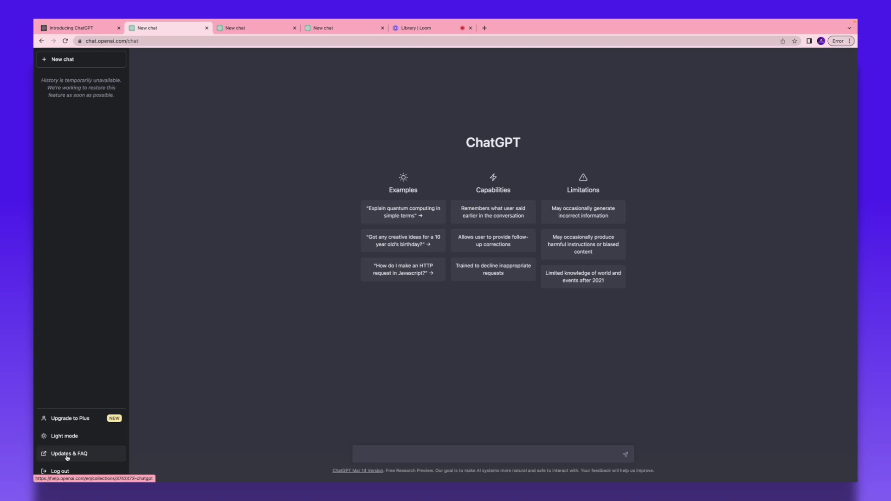
click(66, 457)
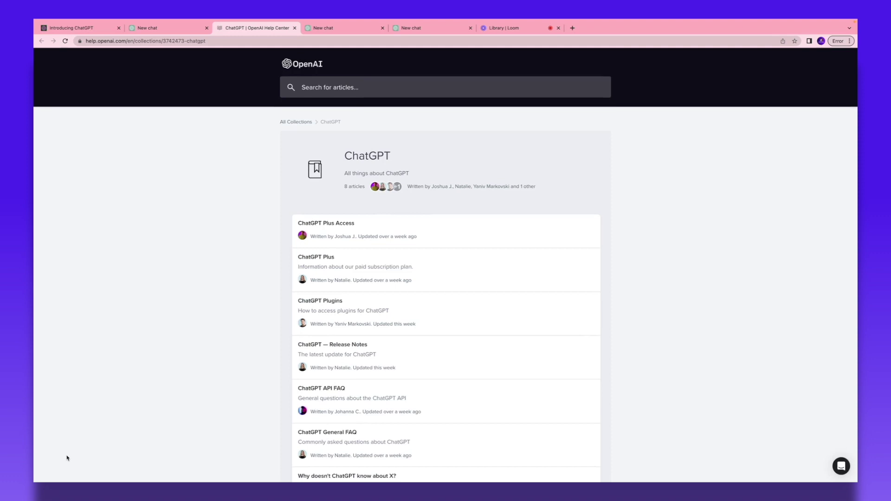
scroll(184, 399, down, 3)
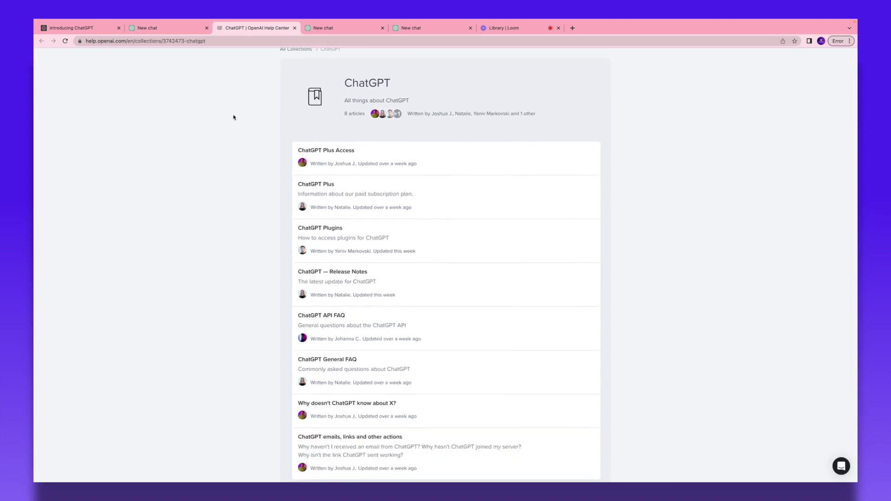
key(ctrl+w)
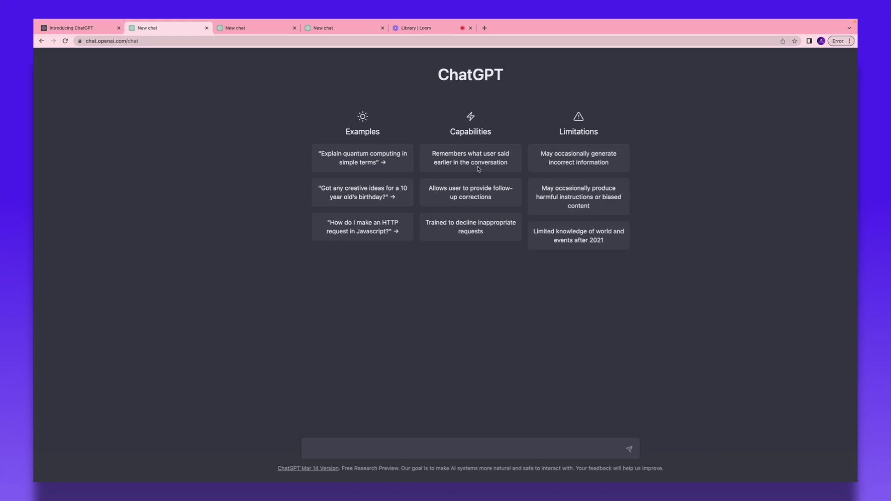
click(362, 450)
Ask ChatGPT for a 150-word Vegan Chocolate cake recipe.
text(Hey, Can you write a 150 word recipe for )
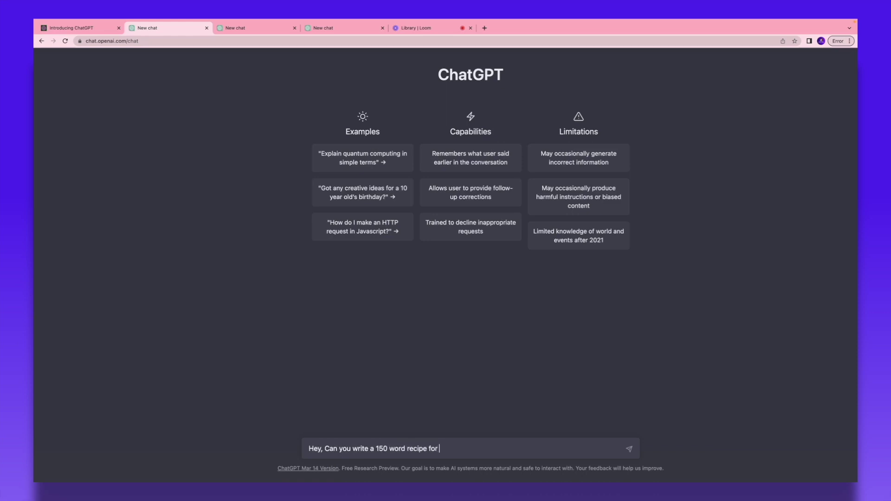
text(a Vegan Chocolate cake?)
key(Return)
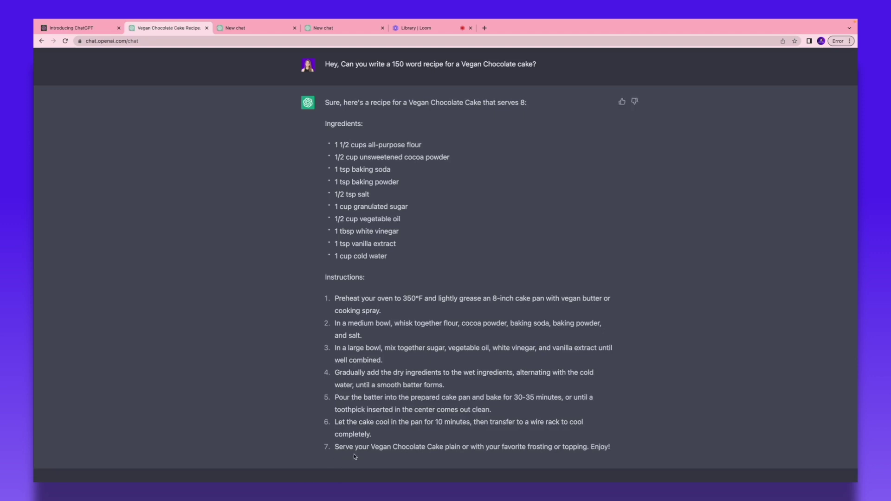
Review the regenerated 10-serving, 8-step recipe and rate it thumbs-up.
scroll(351, 309, down, 3)
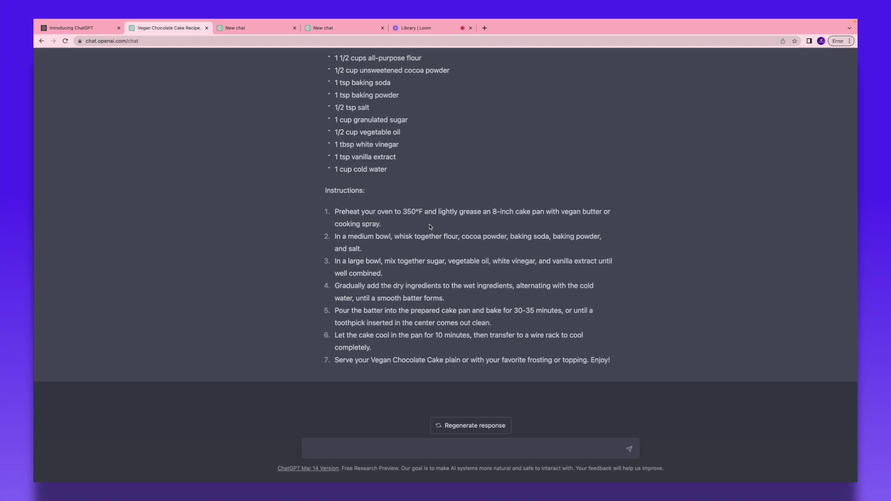
scroll(414, 221, up, 3)
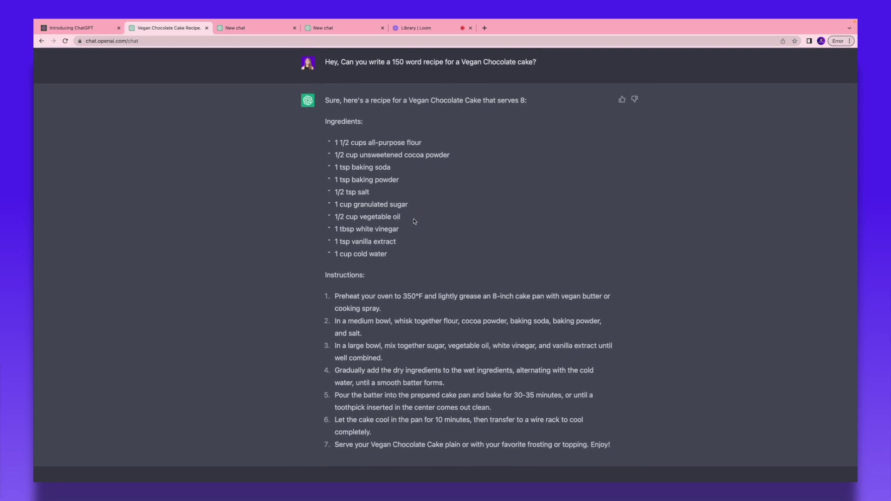
scroll(414, 221, down, 1)
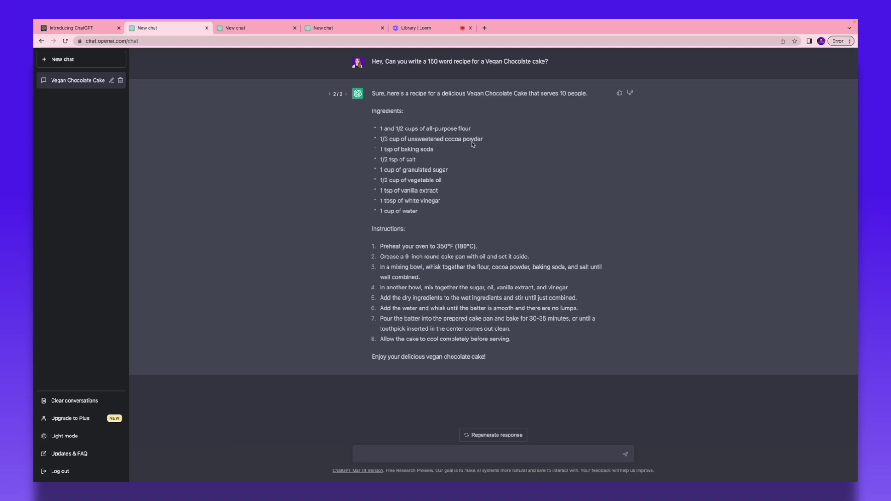
click(619, 93)
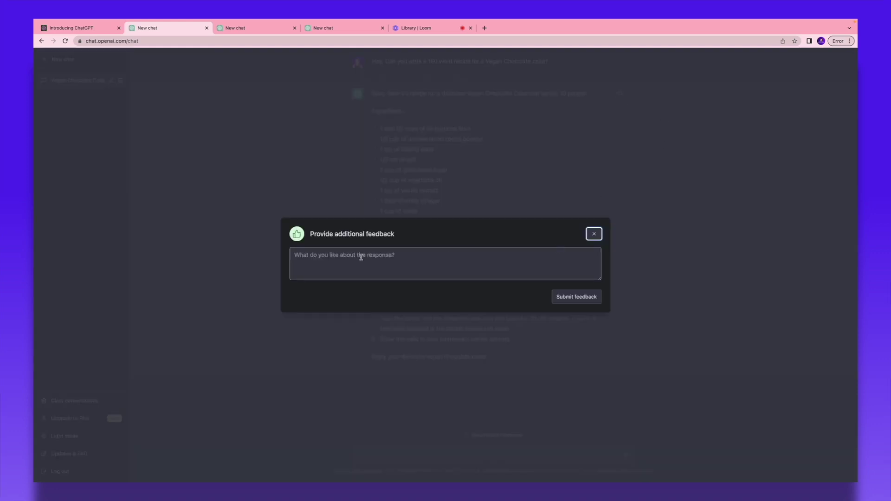
Skip the feedback comment, thumbs-down the original 8-serving recipe, and paste the 10-minute cake question.
click(380, 254)
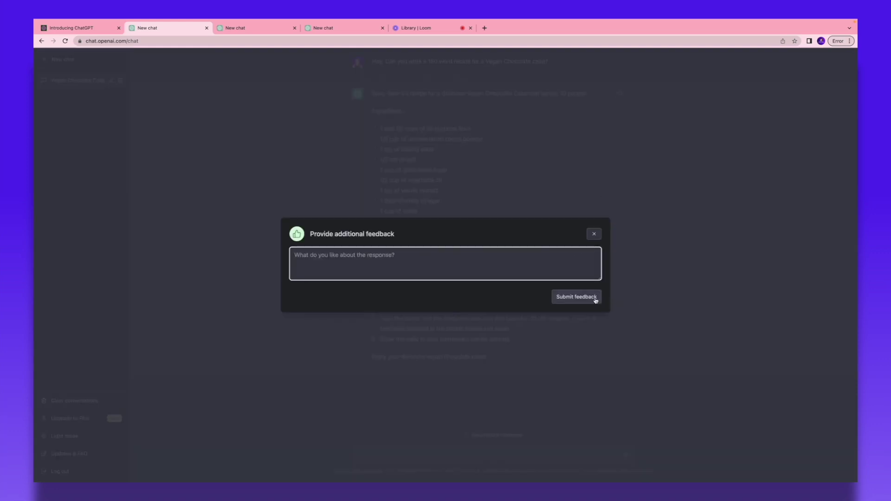
click(597, 234)
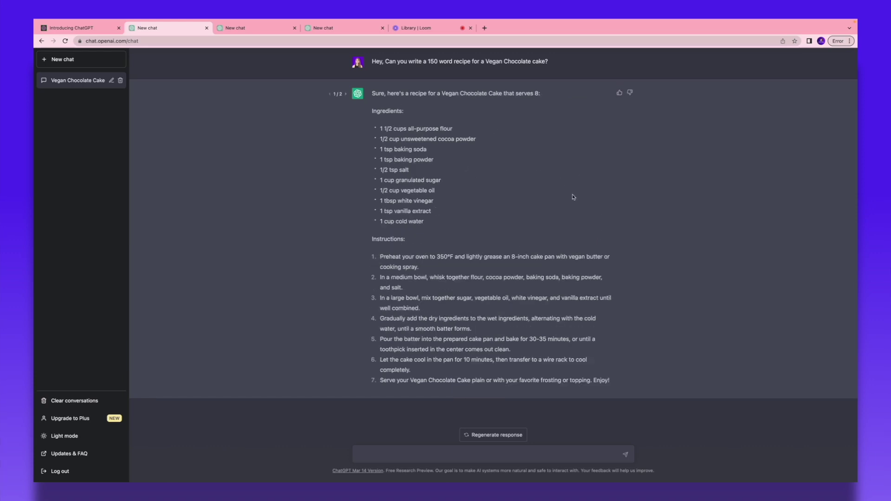
click(630, 93)
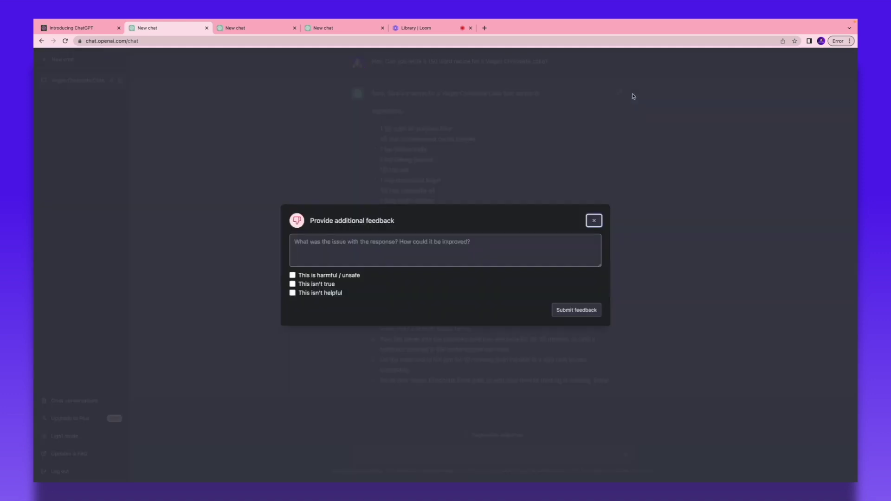
click(326, 254)
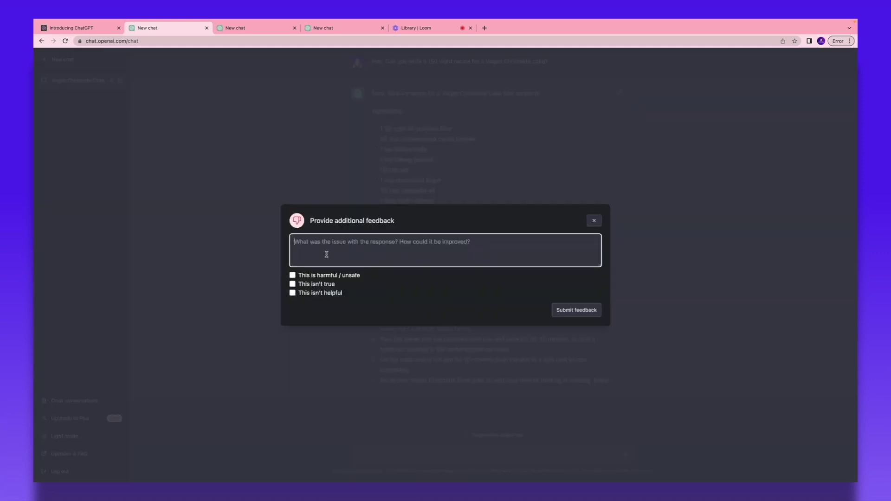
click(595, 221)
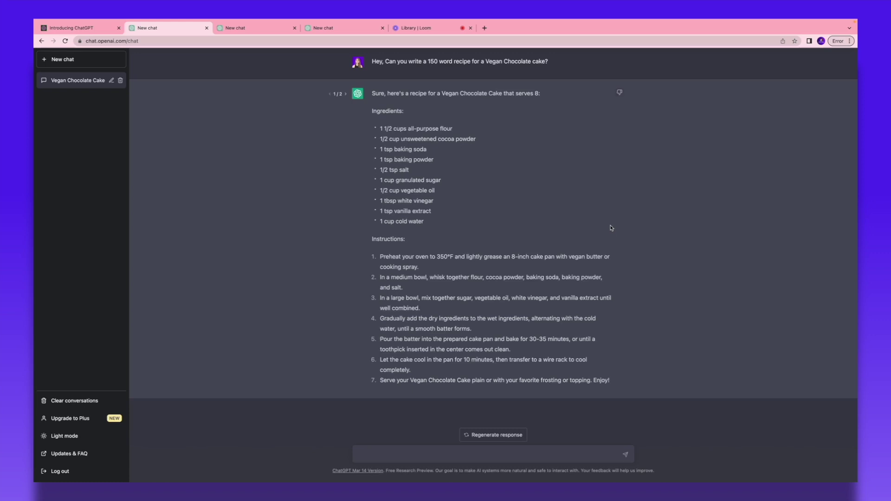
text(Can you create a recipe like this considering I want this cake ready in 10 mins?)
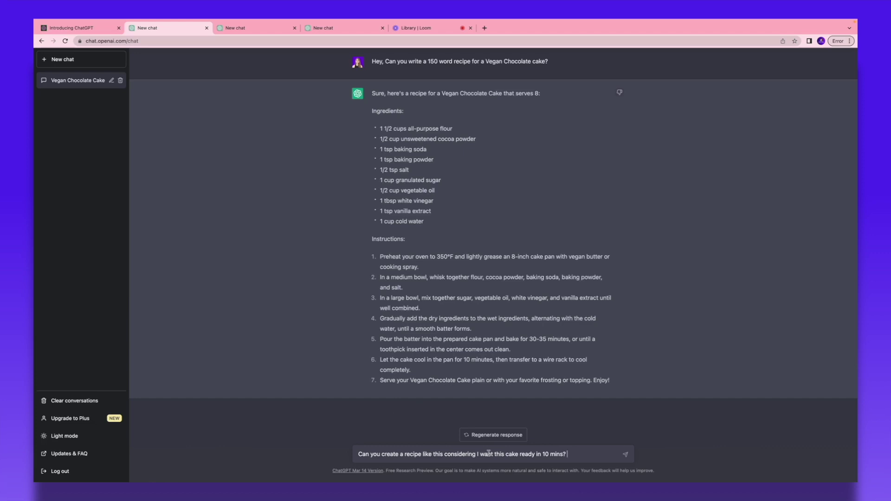
Get a 10-minute mug cake version, then ask whether butter can replace the vegetable oil.
click(626, 454)
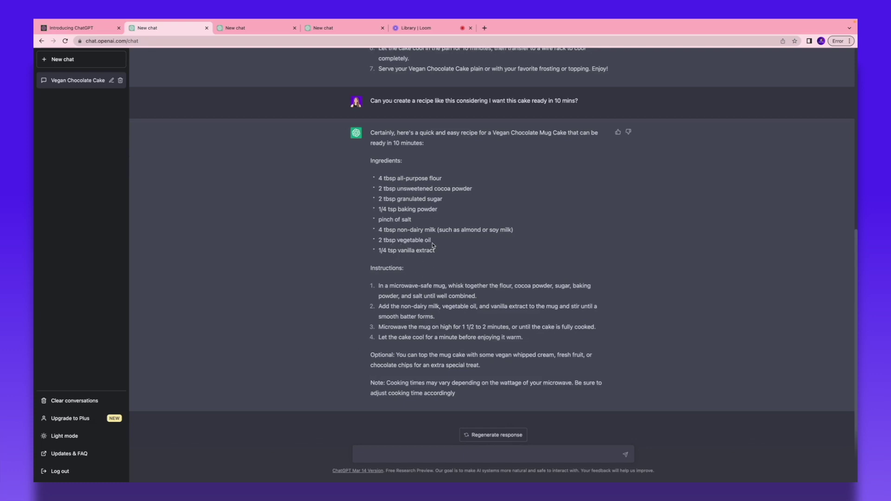
click(396, 453)
text(cAN)
key(BackSpace)
key(BackSpace)
key(BackSpace)
text(Cnan you replace vegetable oil with butter?)
key(Return)
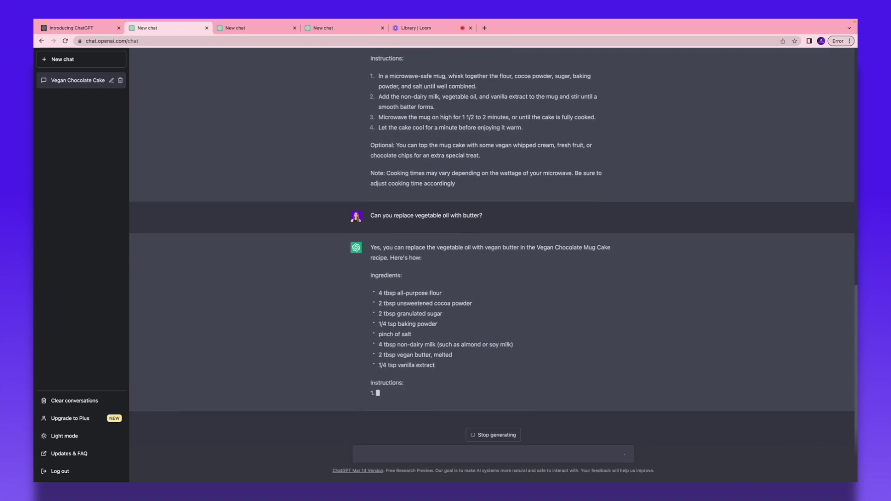
click(81, 66)
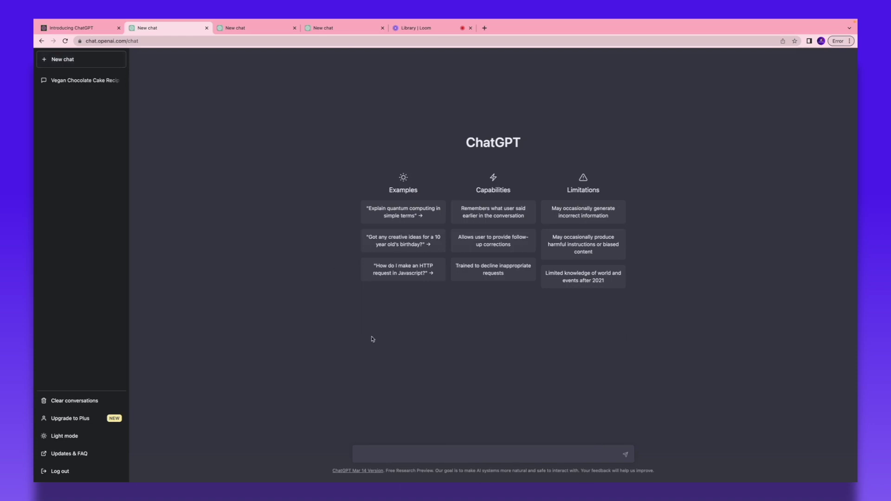
Request the Glowy Skin 24-hour hydration launch newsletter, then ask for a personal, friendlier rewrite.
click(384, 456)
text(Write a newsletter for a new product that I am launching in my company called "Glowy Skin" which provides 24 hrs hydration.)
key(ctrl+plus)
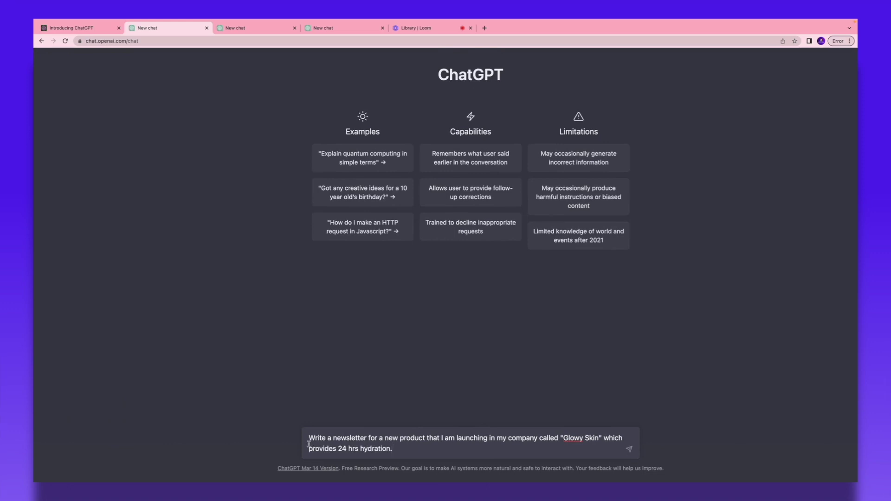
click(629, 450)
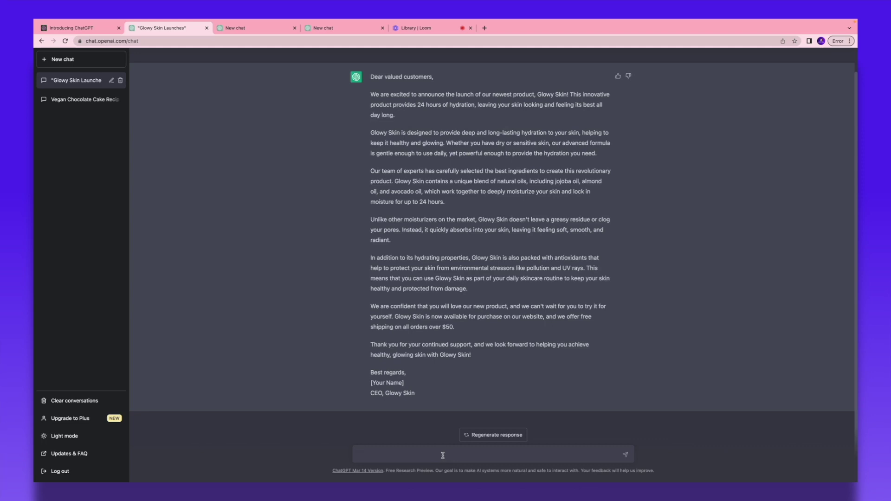
text(Can you write h)
text(he above text in a personal, friendlier way)
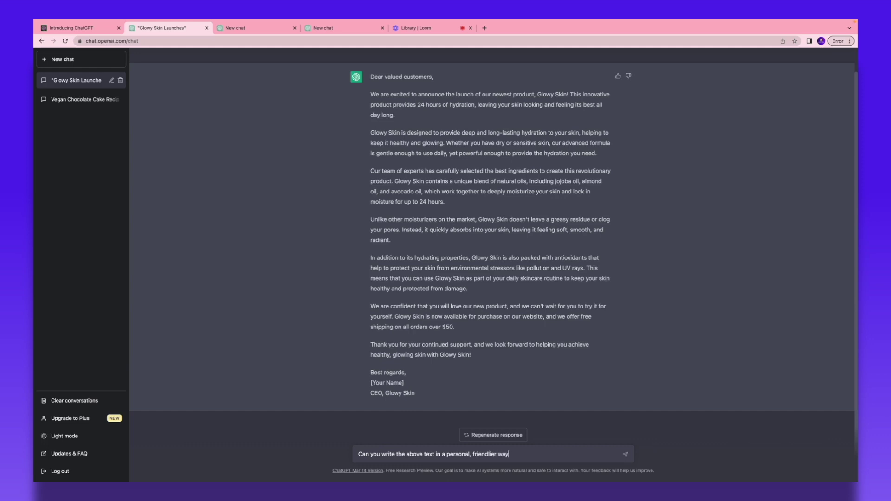
text(?)
key(Return)
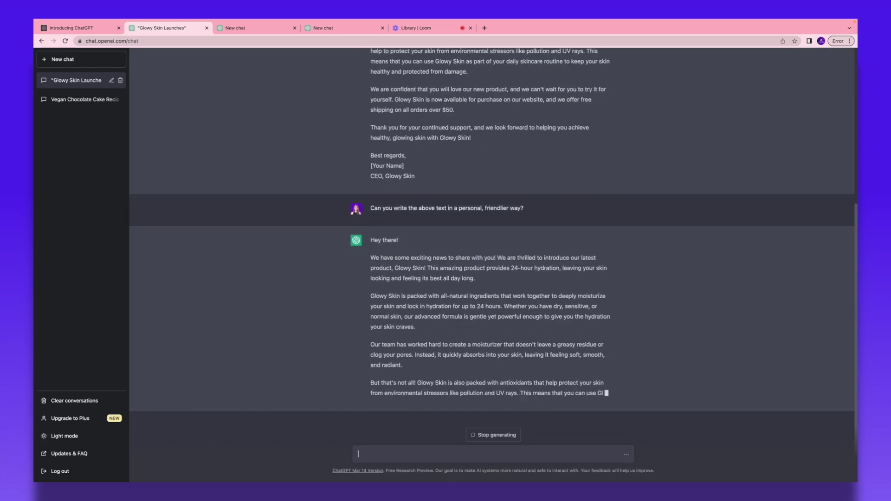